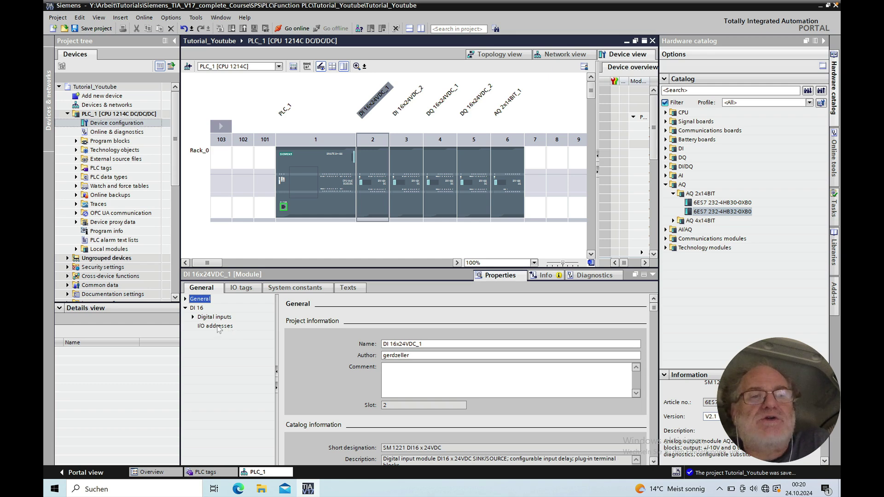
Show the I/O address settings page for the AQ 2x14BIT_1 analog output module in slot 6.
{"action": "left_click", "coordinate": [218, 326]}
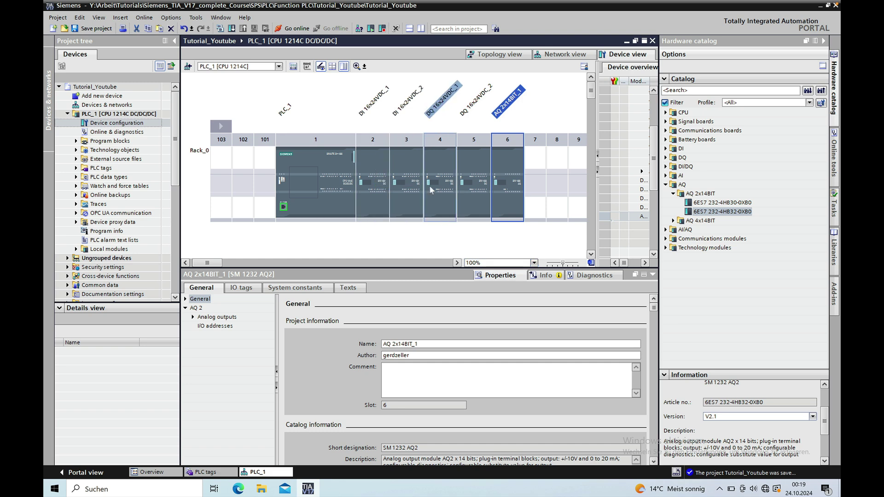
Select the DI 16x24VDC_1 module in slot 2 and view the empty Compile messages list.
{"action": "left_click", "coordinate": [374, 180]}
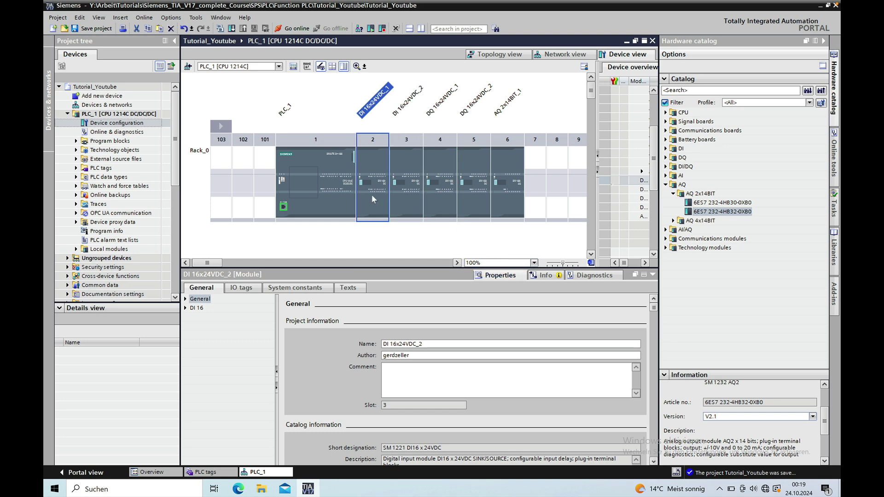
{"action": "left_click", "coordinate": [498, 276]}
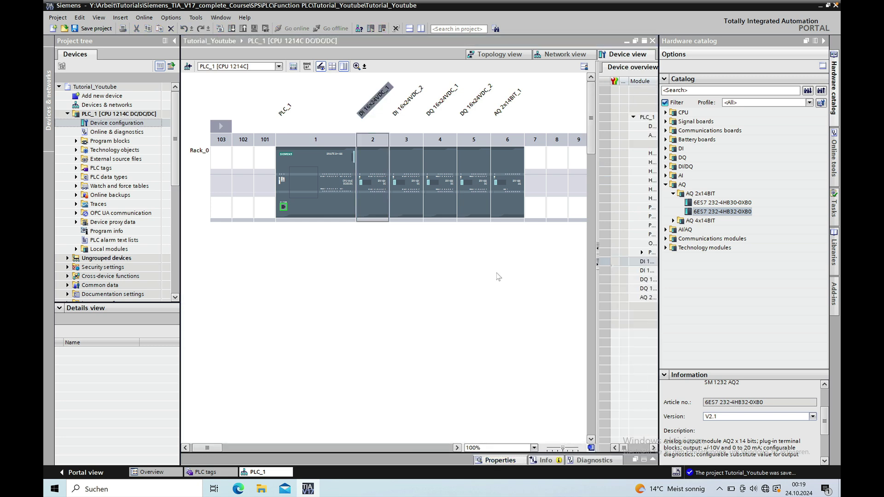
{"action": "left_click", "coordinate": [501, 460]}
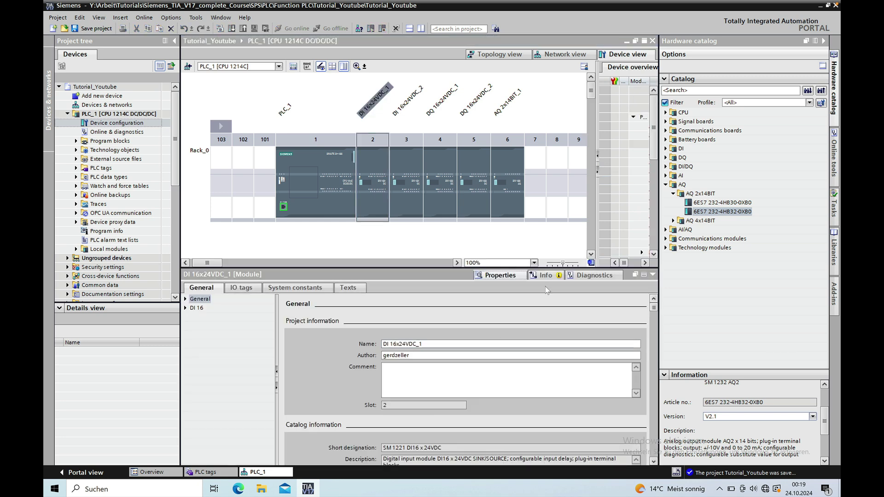
{"action": "left_click", "coordinate": [544, 277]}
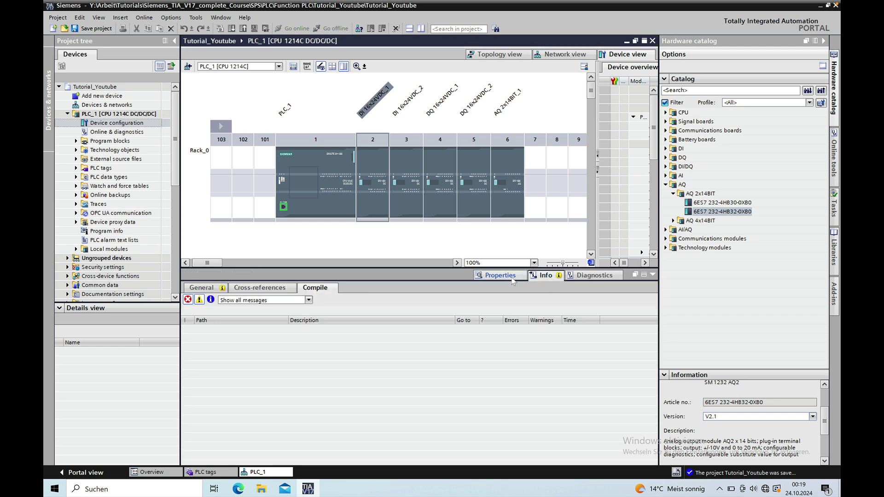
Check Diagnostics, then return to DI 16x24VDC_1's general properties showing slot 2 and SM 1221 DI16.
{"action": "left_click", "coordinate": [594, 275]}
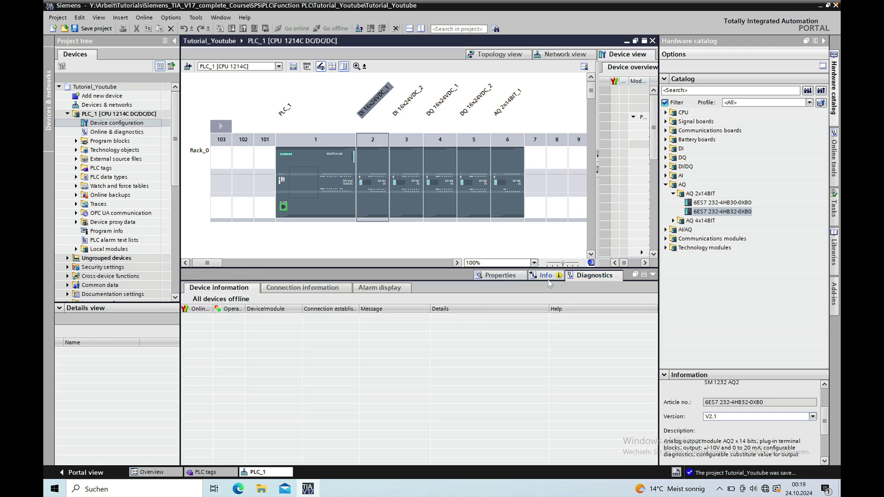
{"action": "left_click", "coordinate": [506, 276]}
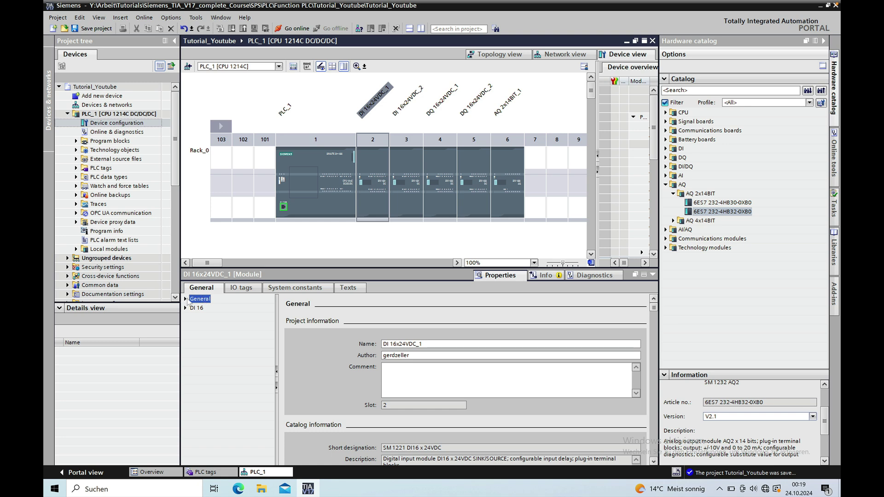
{"action": "left_click", "coordinate": [186, 299]}
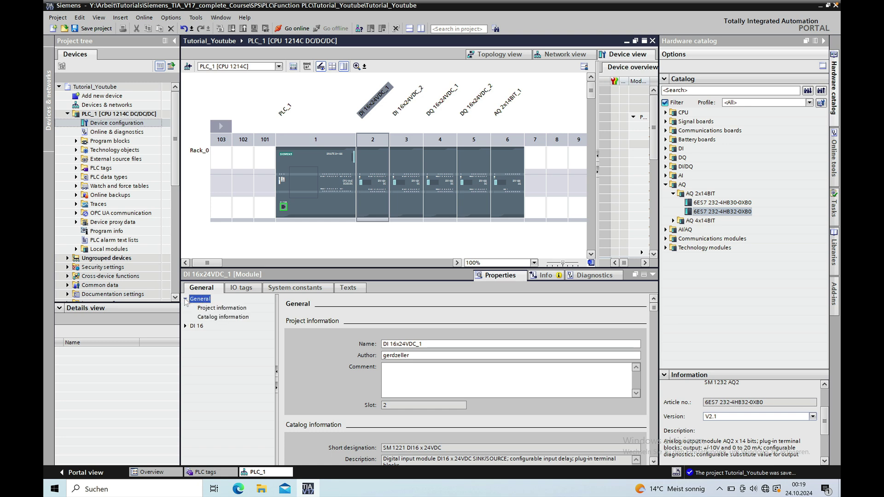
{"action": "left_click", "coordinate": [222, 308]}
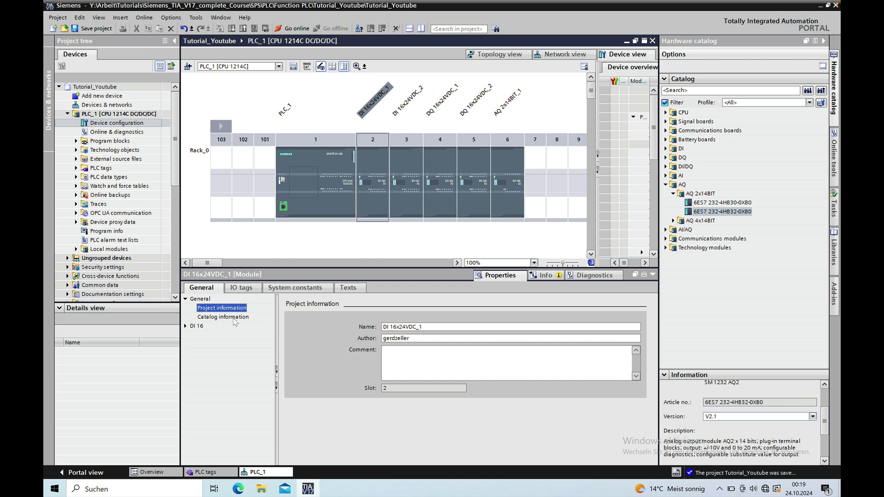
{"action": "left_click", "coordinate": [233, 319]}
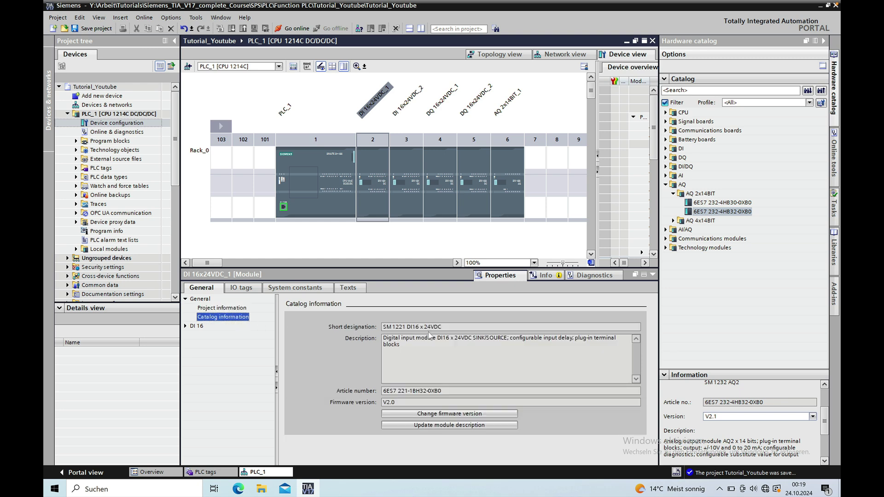
{"action": "left_click", "coordinate": [394, 349]}
{"action": "left_click", "coordinate": [186, 298]}
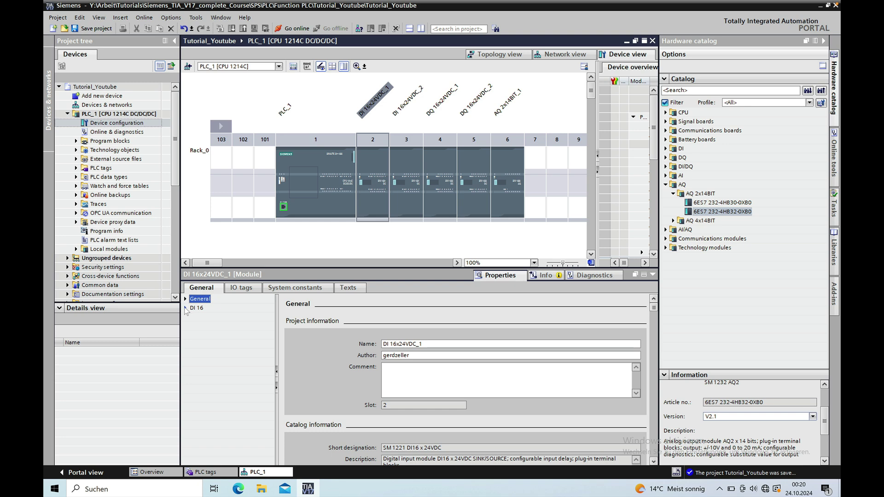
Expand DI 16 and show DI 16x24VDC_1's I/O addresses, with inputs at 8.0–9.7.
{"action": "left_click", "coordinate": [185, 308]}
{"action": "left_click", "coordinate": [193, 318]}
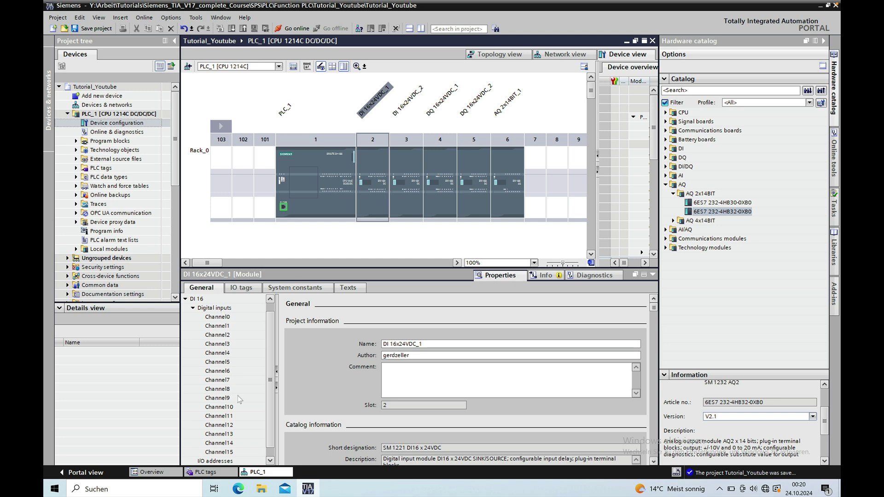
{"action": "left_click", "coordinate": [193, 307]}
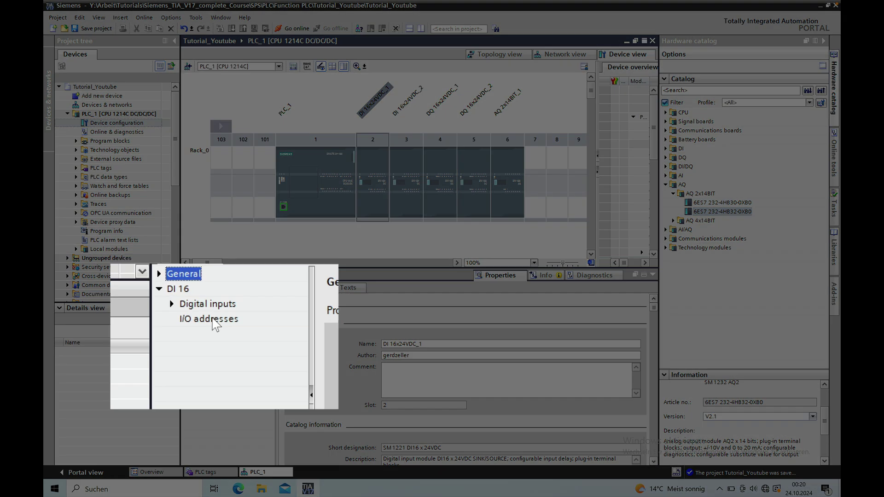
{"action": "left_click", "coordinate": [229, 328]}
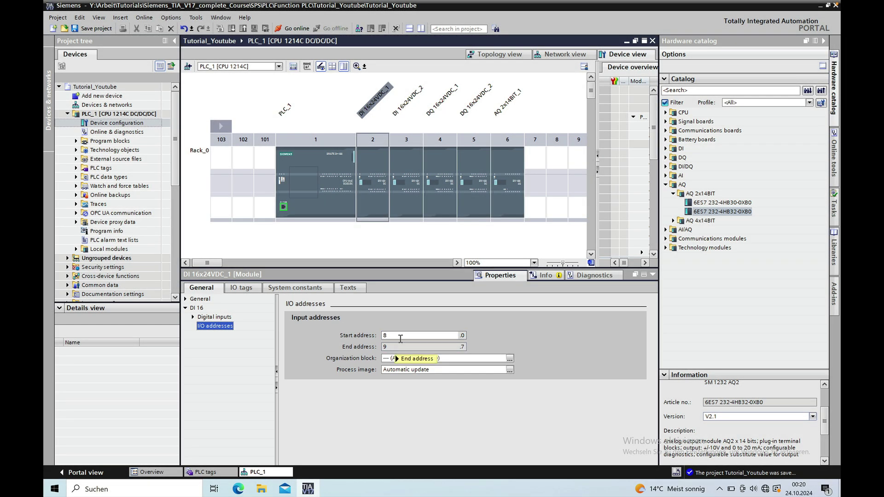
Change DI 16x24VDC_1's input start address from 8 to 2, so inputs span 2.0–3.7.
{"action": "left_click", "coordinate": [433, 336]}
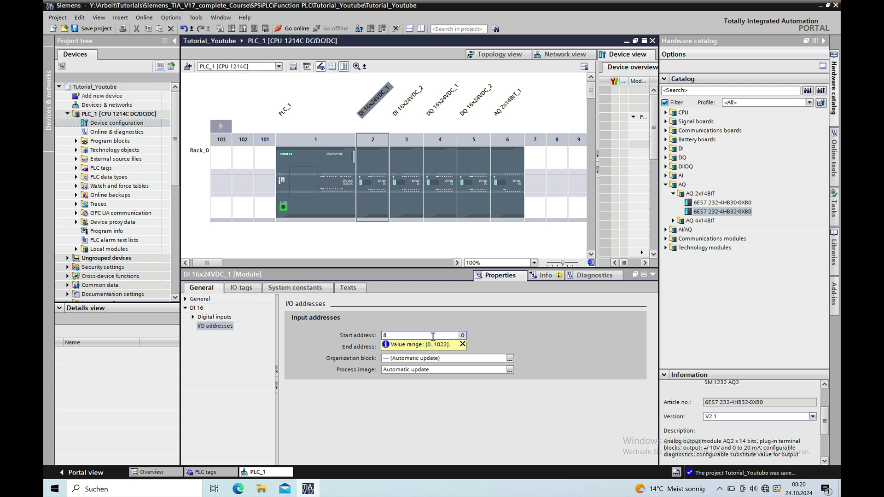
{"action": "key", "text": "BackSpace"}
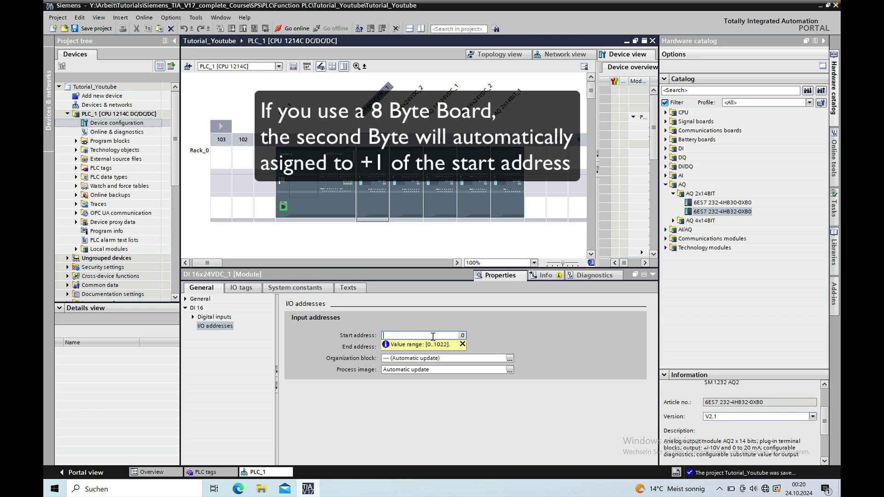
{"action": "type", "text": "2"}
{"action": "key", "text": "Return"}
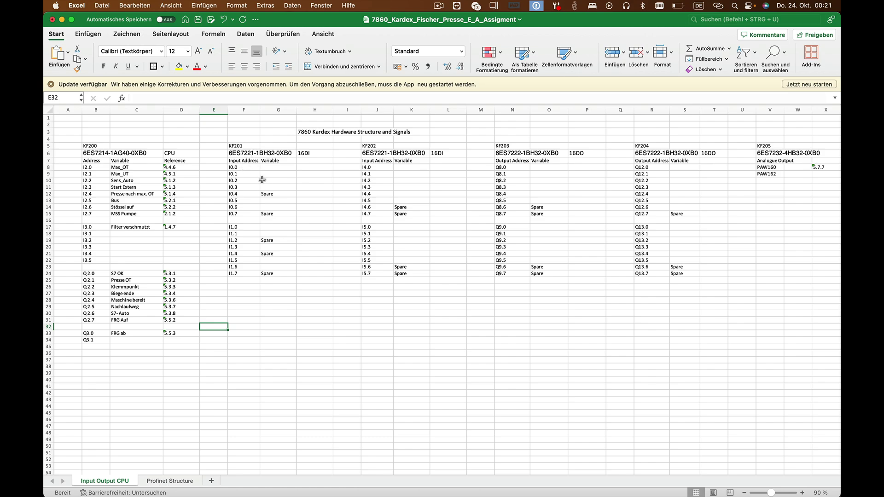
{"action": "key", "text": "ctrl+Right"}
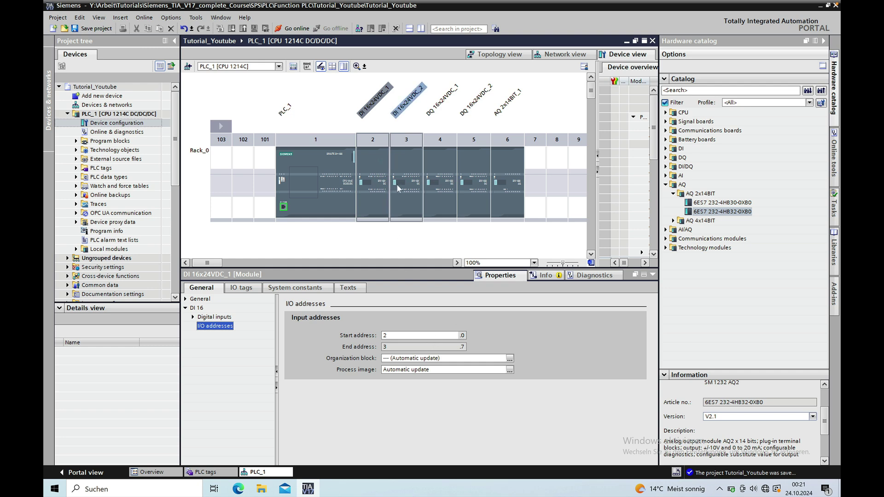
Try input start address 0 on DI 16x24VDC_1, see it rejected as in use, and select PLC_1.
{"action": "left_click", "coordinate": [378, 187]}
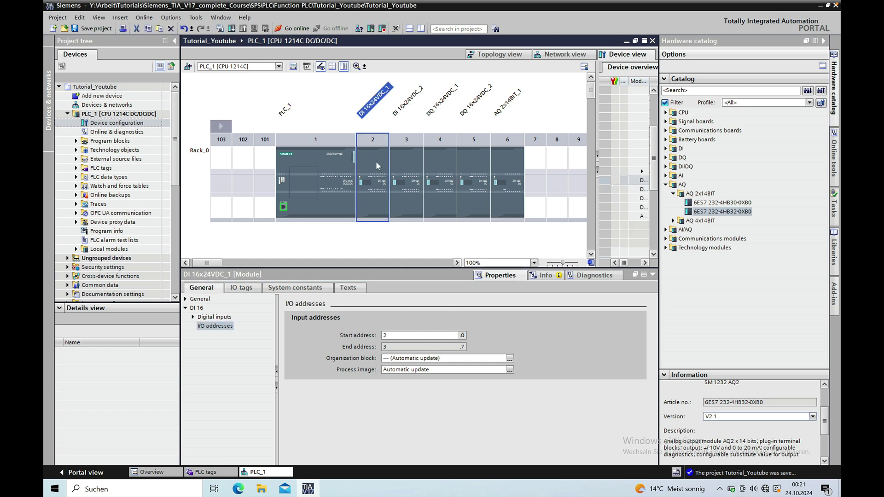
{"action": "double_click", "coordinate": [392, 335]}
{"action": "type", "text": "0"}
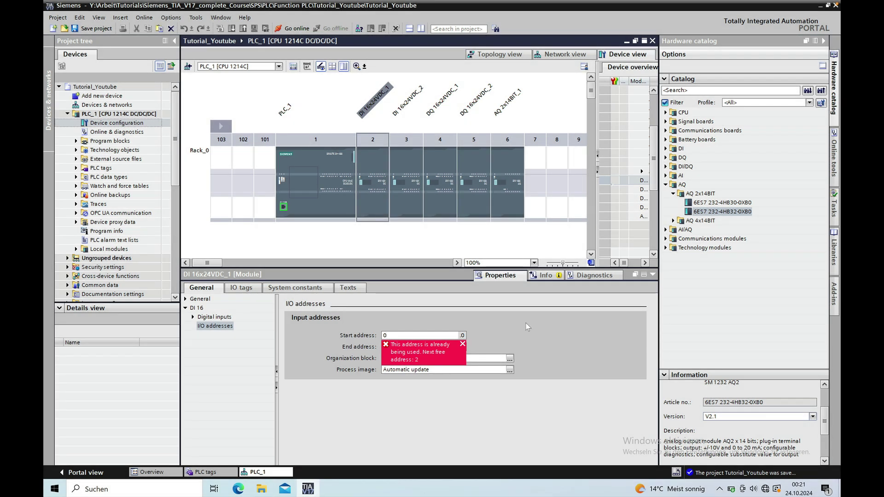
{"action": "left_click", "coordinate": [348, 205]}
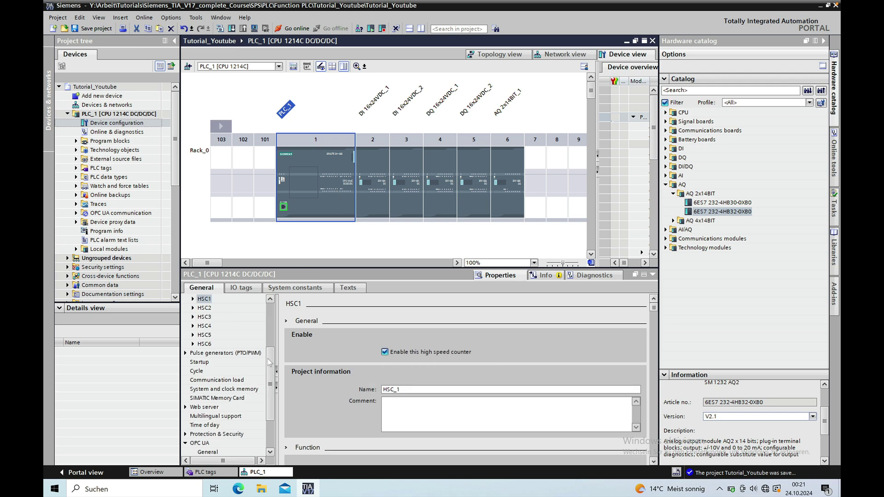
Set PLC_1's onboard DI 14/DQ 10 input and output start addresses to 14 (14.0–15.7).
{"action": "left_click_drag", "start_coordinate": [271, 361], "coordinate": [270, 300]}
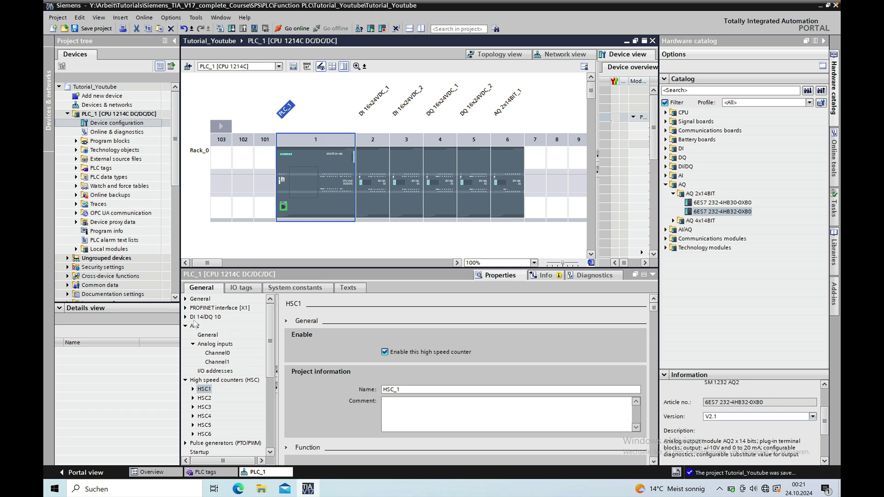
{"action": "left_click", "coordinate": [185, 318]}
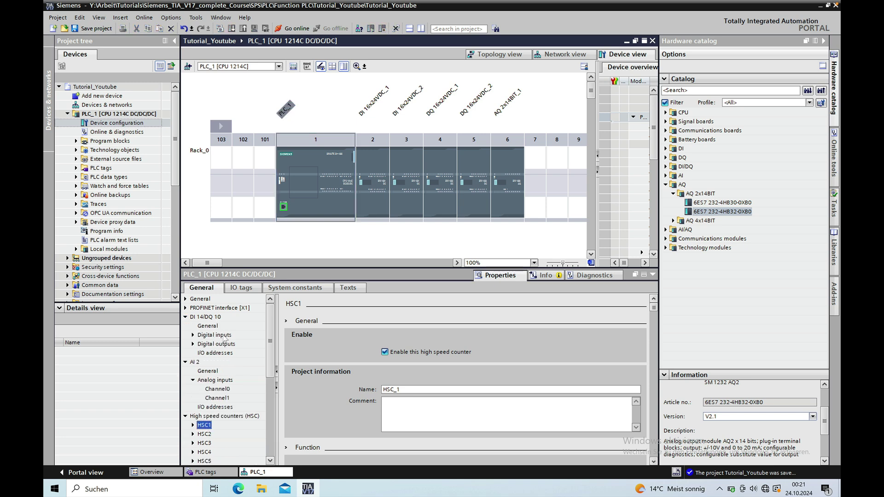
{"action": "left_click", "coordinate": [222, 354]}
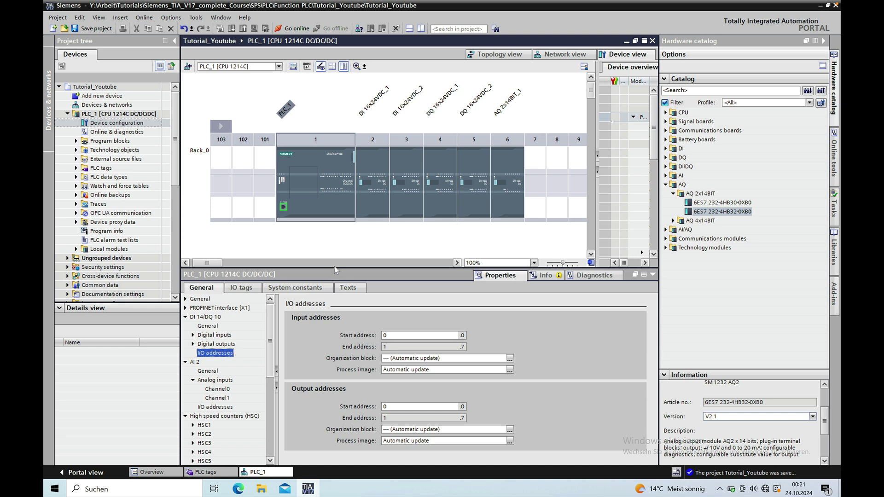
{"action": "left_click", "coordinate": [401, 336]}
{"action": "double_click", "coordinate": [402, 335]}
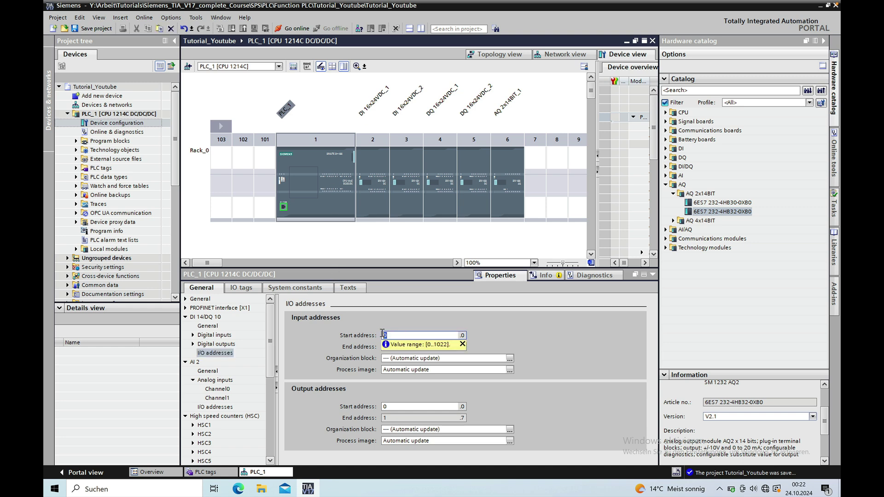
{"action": "type", "text": "14"}
{"action": "key", "text": "Return"}
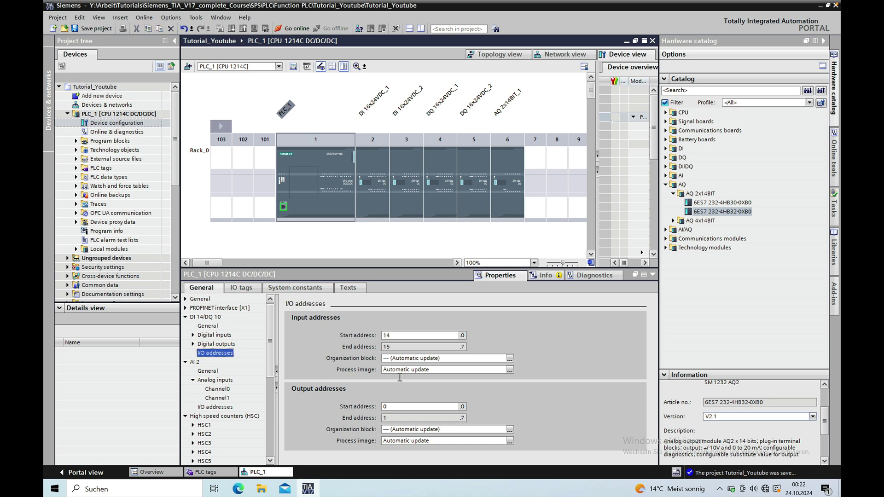
{"action": "double_click", "coordinate": [394, 409]}
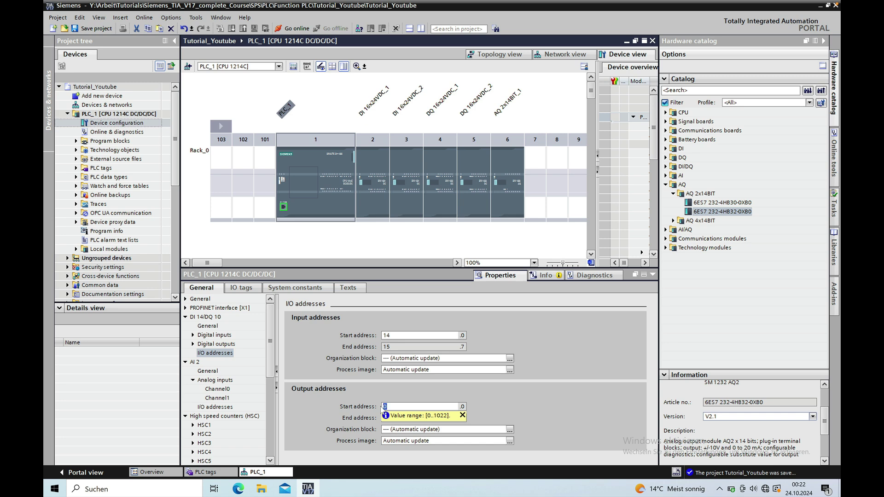
{"action": "type", "text": "14"}
{"action": "key", "text": "Return"}
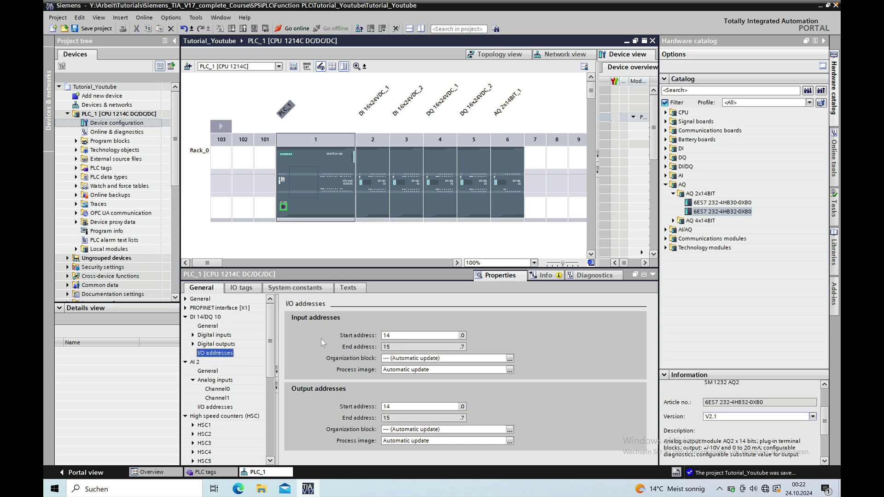
Set the DI 16x24VDC_1 module's input start address to 0.
{"action": "left_click", "coordinate": [369, 161]}
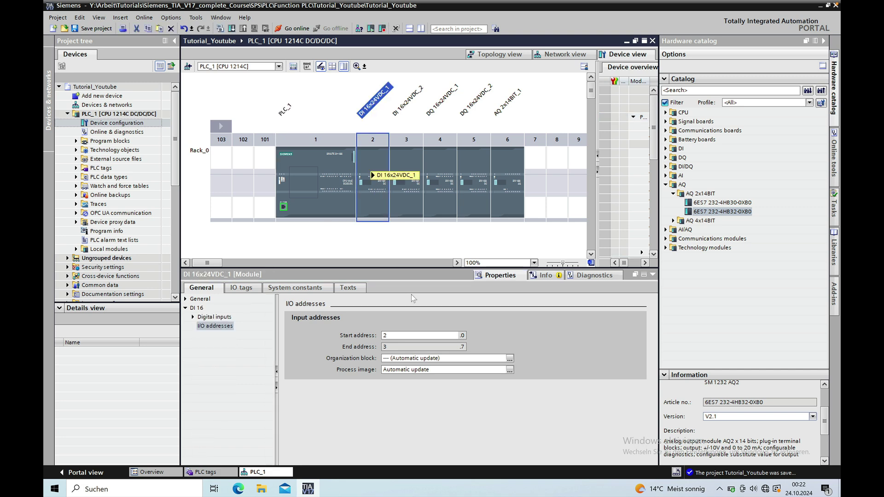
{"action": "left_click", "coordinate": [392, 336]}
{"action": "key", "text": "BackSpace"}
{"action": "type", "text": "0"}
{"action": "key", "text": "Return"}
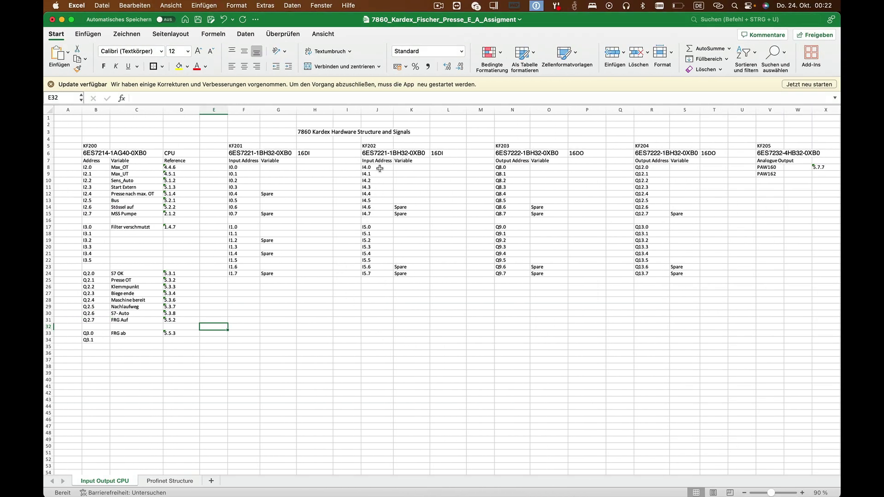
Set the DI 16x24VDC_2 module's input start address to 4, giving 4.0–5.7.
{"action": "key", "text": "ctrl+Right"}
{"action": "left_click", "coordinate": [406, 189]}
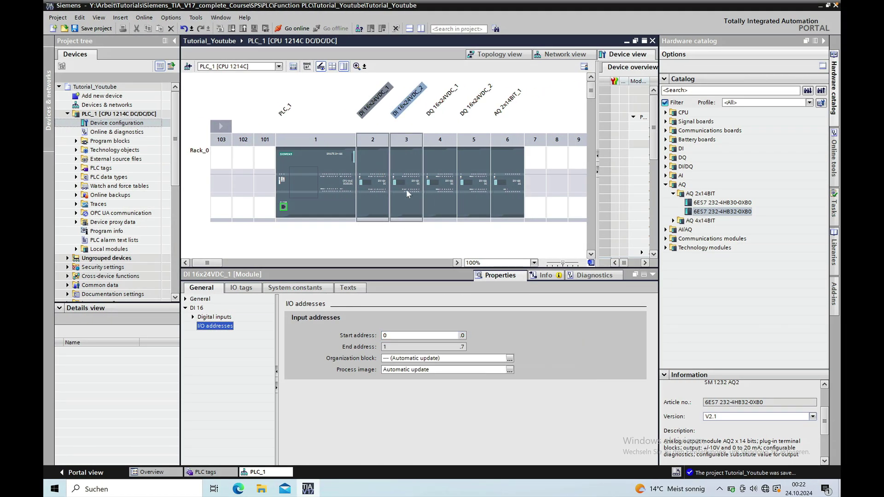
{"action": "double_click", "coordinate": [411, 335]}
{"action": "type", "text": "12"}
{"action": "key", "text": "Return"}
{"action": "double_click", "coordinate": [412, 335]}
{"action": "type", "text": "4"}
{"action": "key", "text": "Return"}
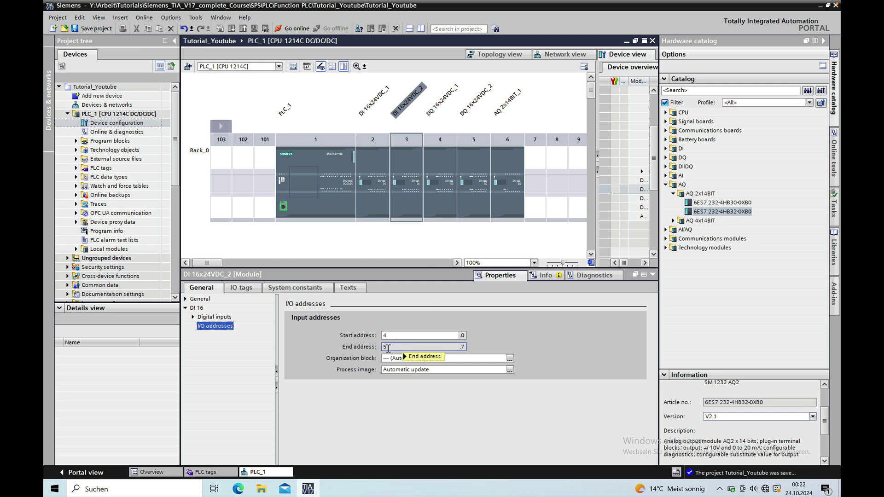
{"action": "mouse_move", "coordinate": [388, 349]}
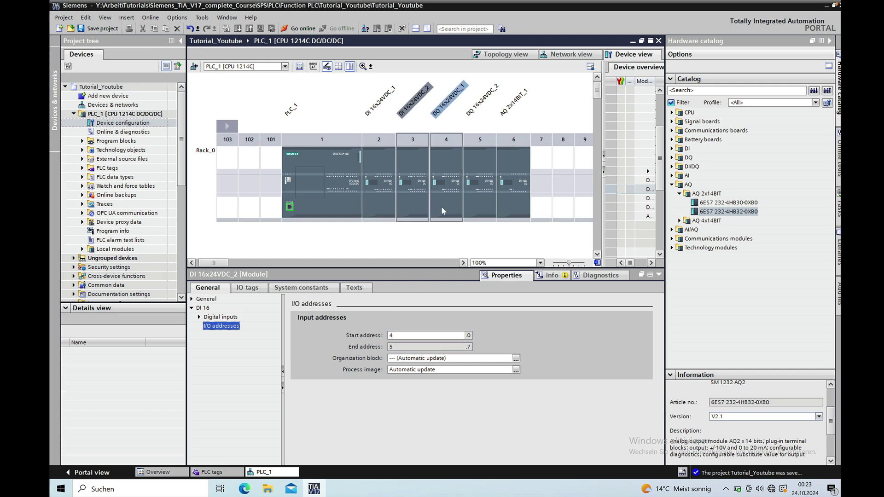
{"action": "key", "text": "ctrl+Left"}
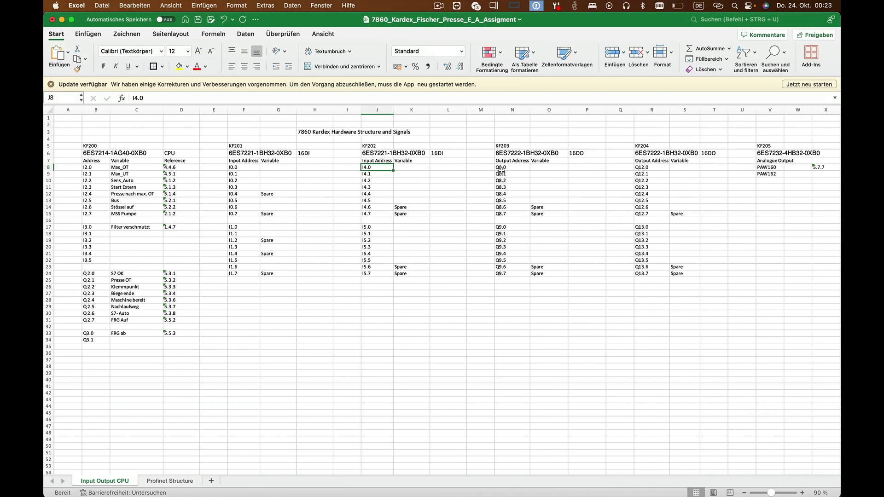
{"action": "key", "text": "ctrl+Right"}
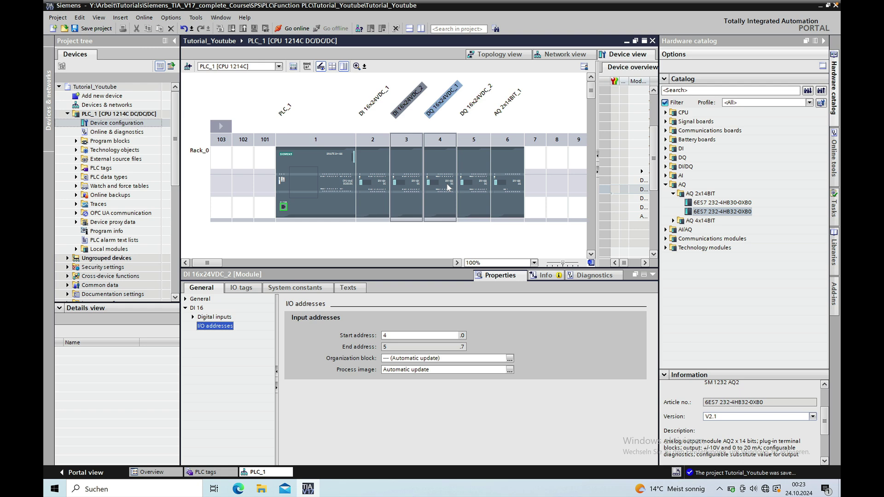
Open DQ 16x24VDC_1's I/O addresses and change its output start address from 16 to 8.
{"action": "left_click", "coordinate": [446, 183]}
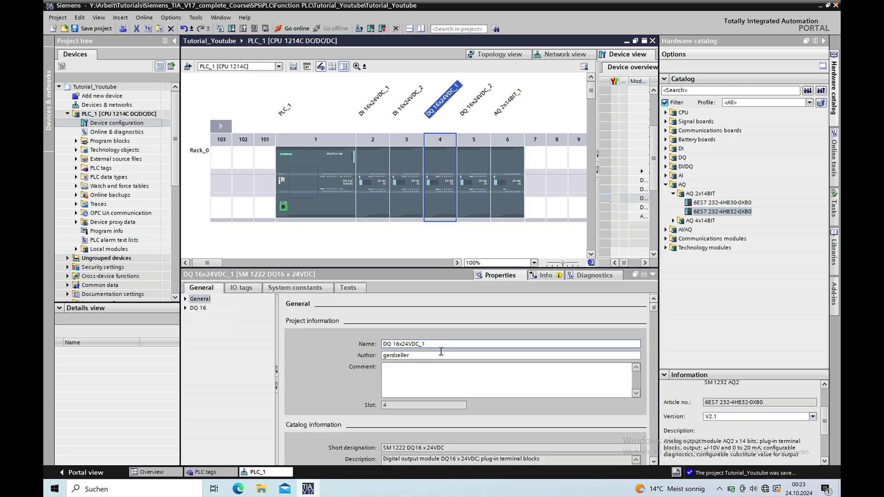
{"action": "left_click", "coordinate": [198, 310]}
{"action": "left_click", "coordinate": [198, 308]}
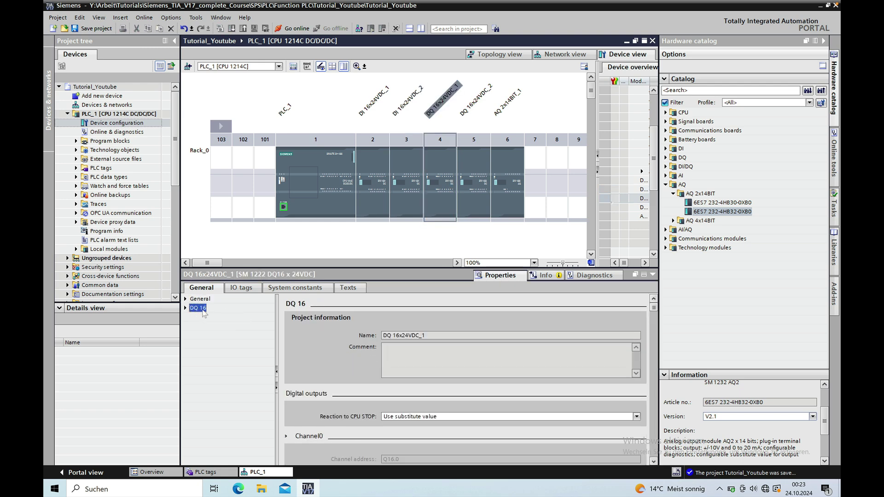
{"action": "left_click", "coordinate": [185, 308]}
{"action": "left_click", "coordinate": [214, 326]}
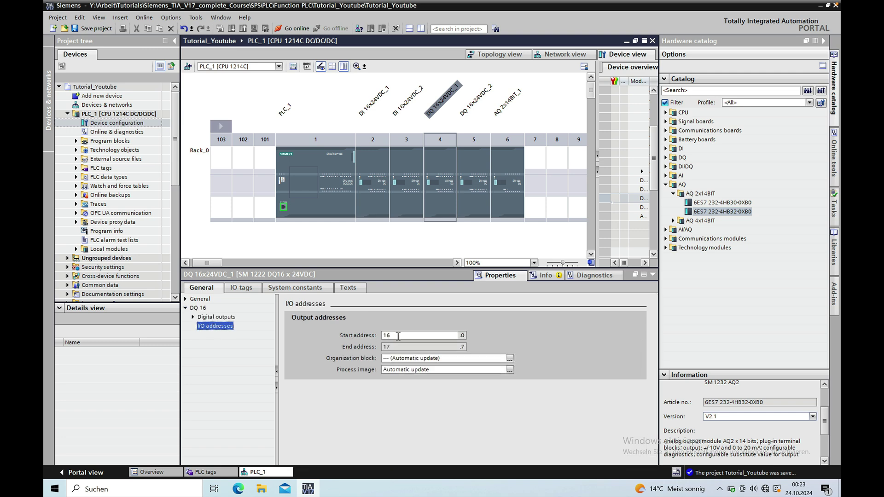
{"action": "left_click", "coordinate": [389, 336]}
{"action": "type", "text": "8"}
{"action": "key", "text": "Return"}
Check the Excel list, then change DQ 16x24VDC_2's output start from 20 to 12.
{"action": "left_click", "coordinate": [474, 198]}
{"action": "key", "text": "ctrl+Left"}
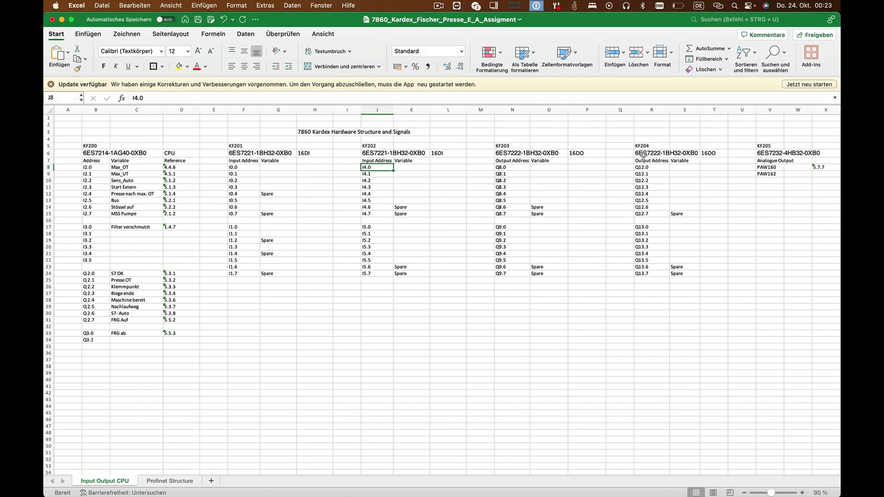
{"action": "key", "text": "ctrl+Right"}
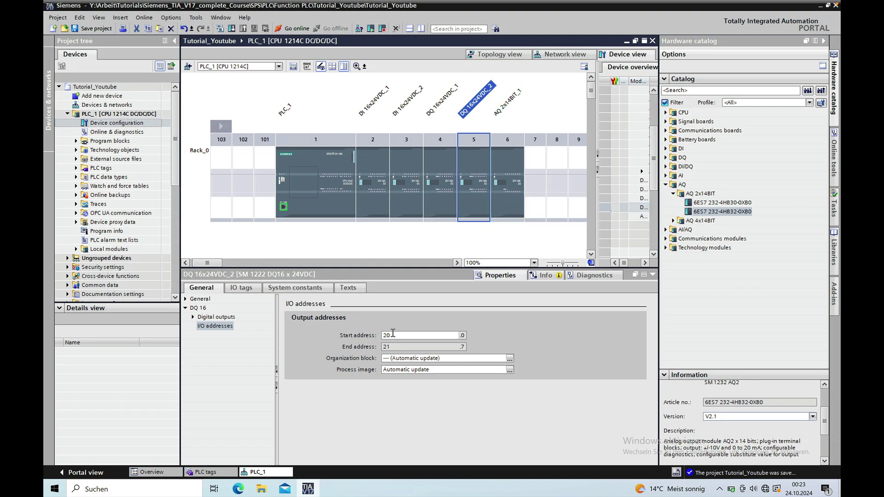
{"action": "left_click", "coordinate": [394, 335]}
{"action": "type", "text": "12"}
{"action": "key", "text": "Return"}
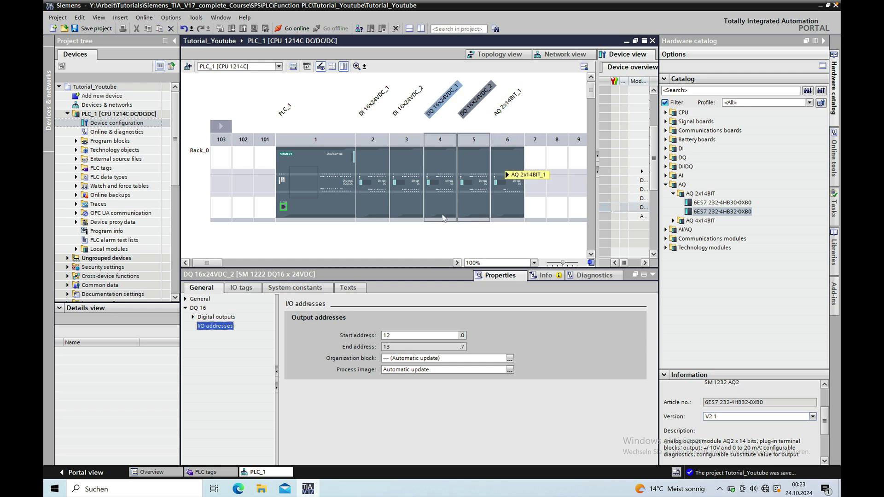
Show the AQ 2x14BIT_1 module's I/O addresses, confirming outputs already at 160–163.
{"action": "left_click", "coordinate": [506, 160]}
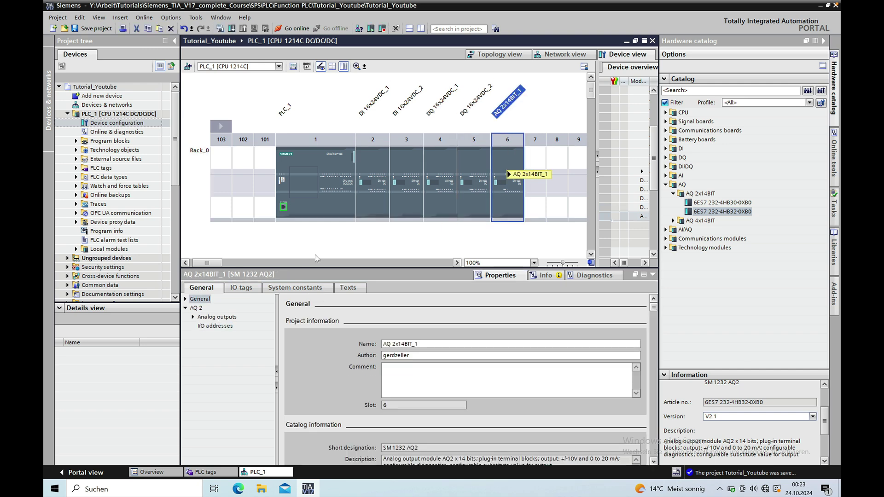
{"action": "left_click", "coordinate": [221, 327]}
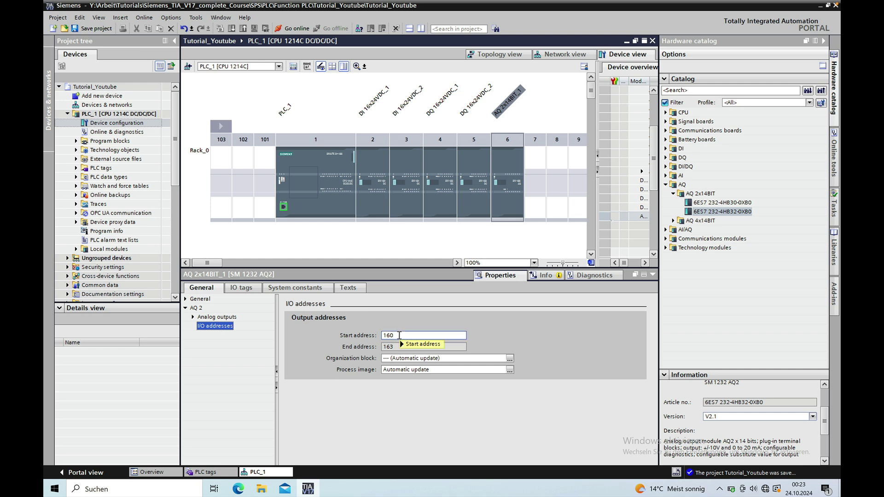
{"action": "mouse_move", "coordinate": [441, 335]}
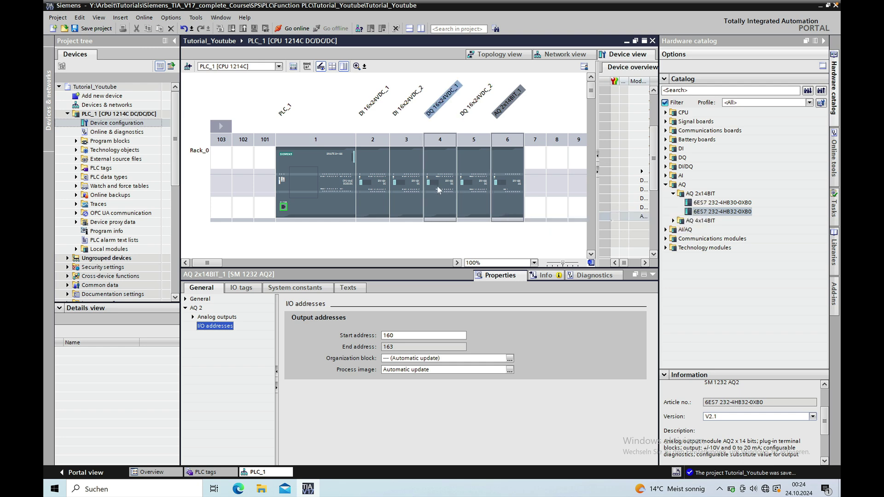
Select the PLC_1 CPU in slot 1 and check its addresses in the Excel I/O list.
{"action": "left_click", "coordinate": [333, 168]}
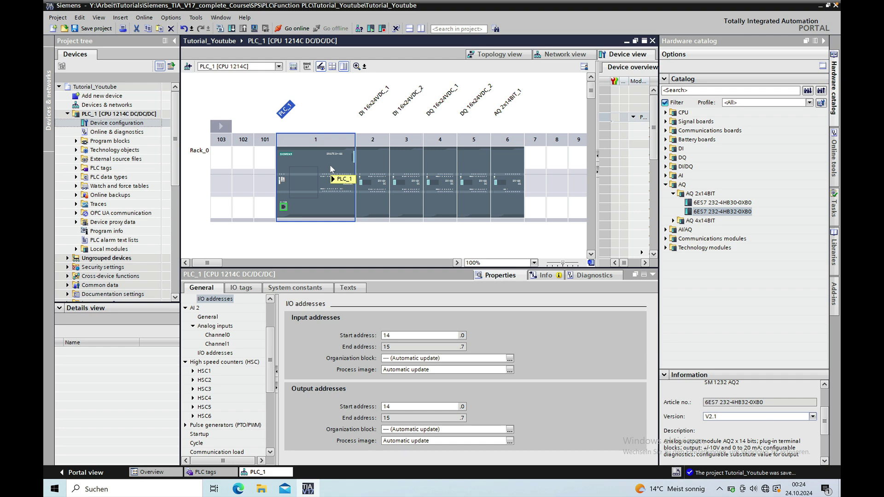
{"action": "key", "text": "super+Tab"}
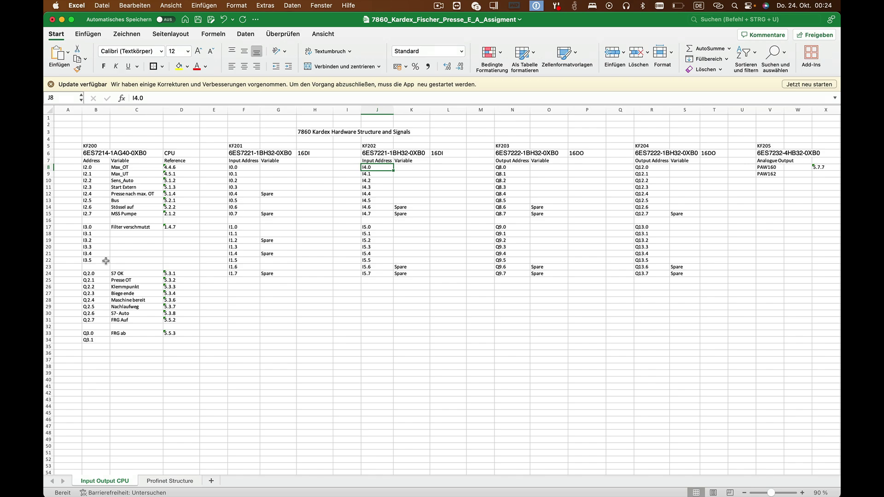
{"action": "key", "text": "super+Tab"}
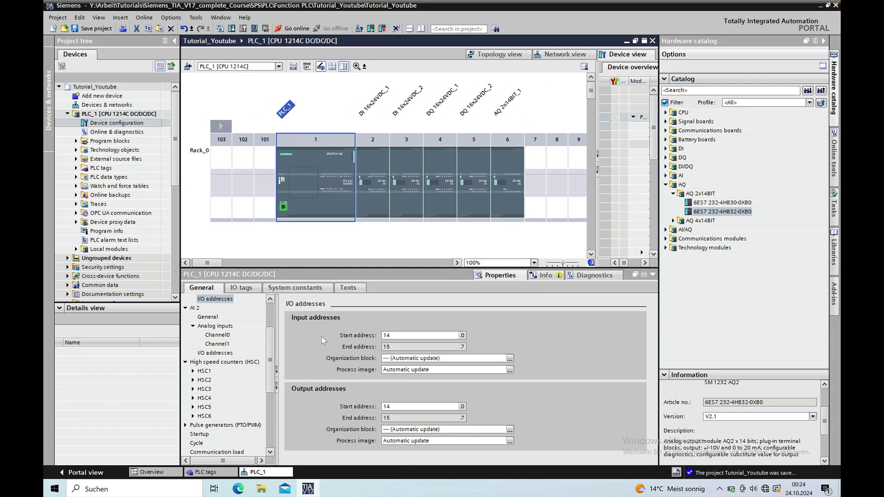
Change the CPU's input start address from 14 to 2 and its output start address to 2.
{"action": "double_click", "coordinate": [395, 335]}
{"action": "type", "text": "2"}
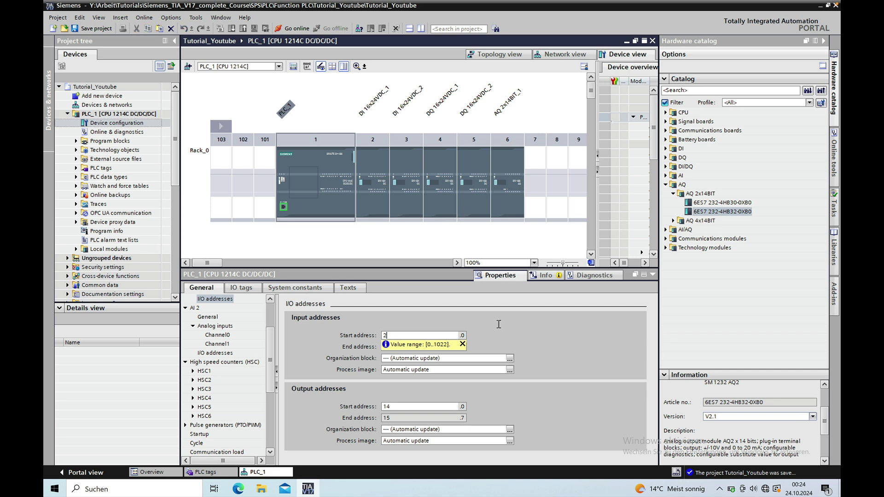
{"action": "double_click", "coordinate": [396, 407]}
{"action": "type", "text": "2"}
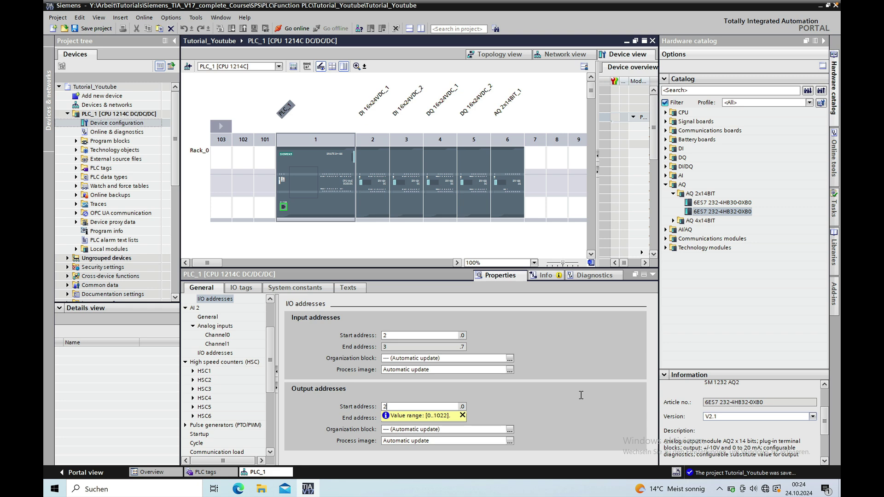